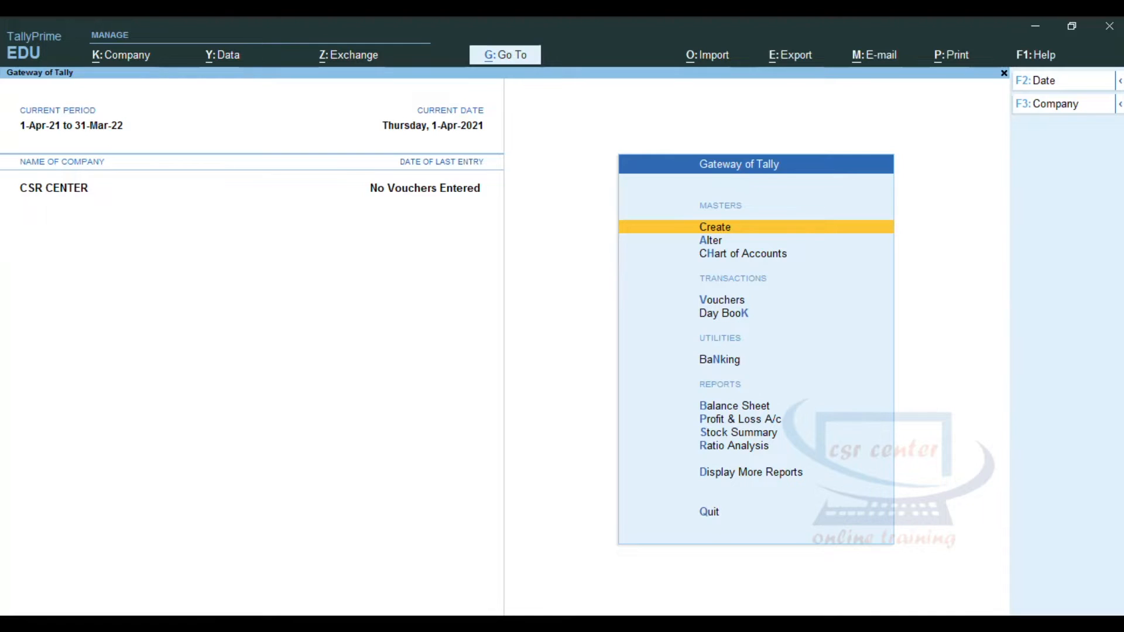
# Open the master creation list and expand it to show more master types.
pyautogui.click(741, 228)
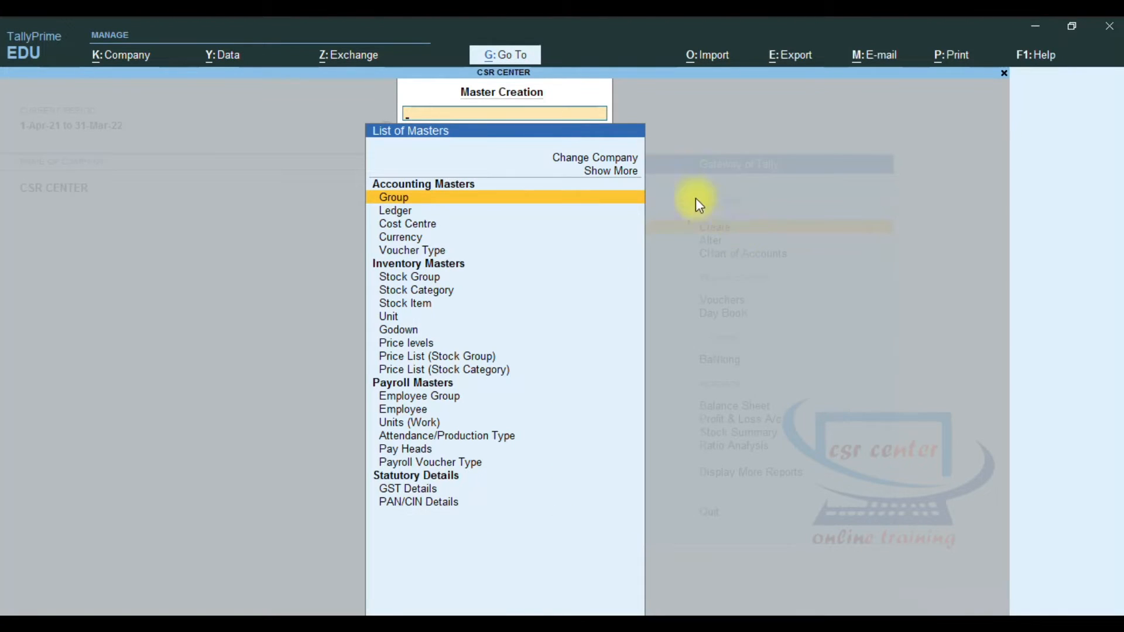
pyautogui.click(622, 174)
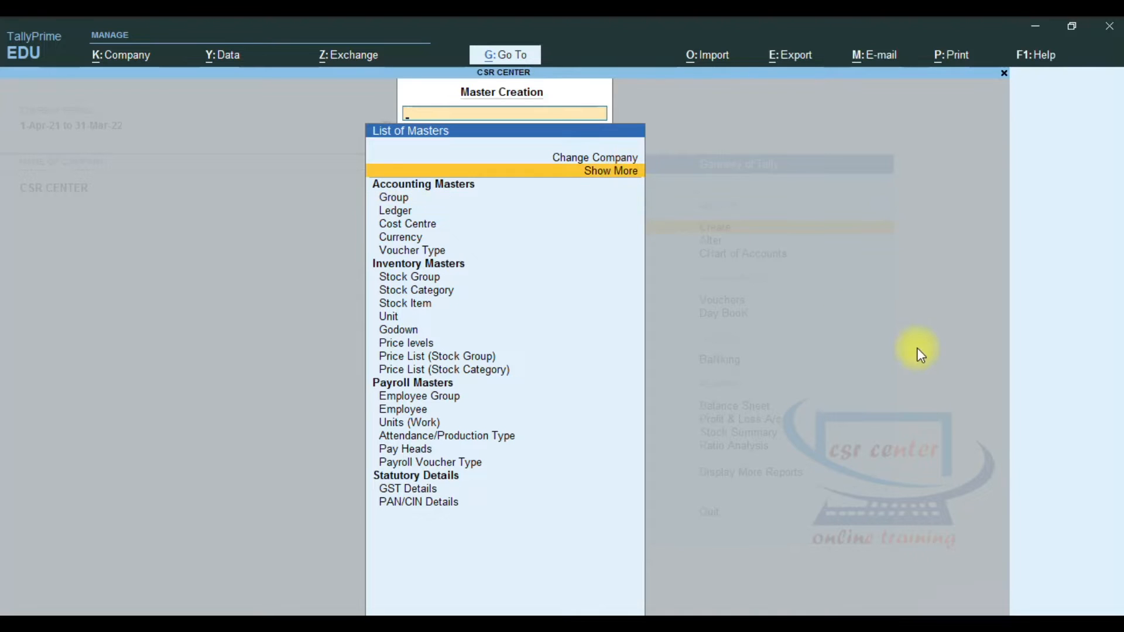
pyautogui.press('Return')
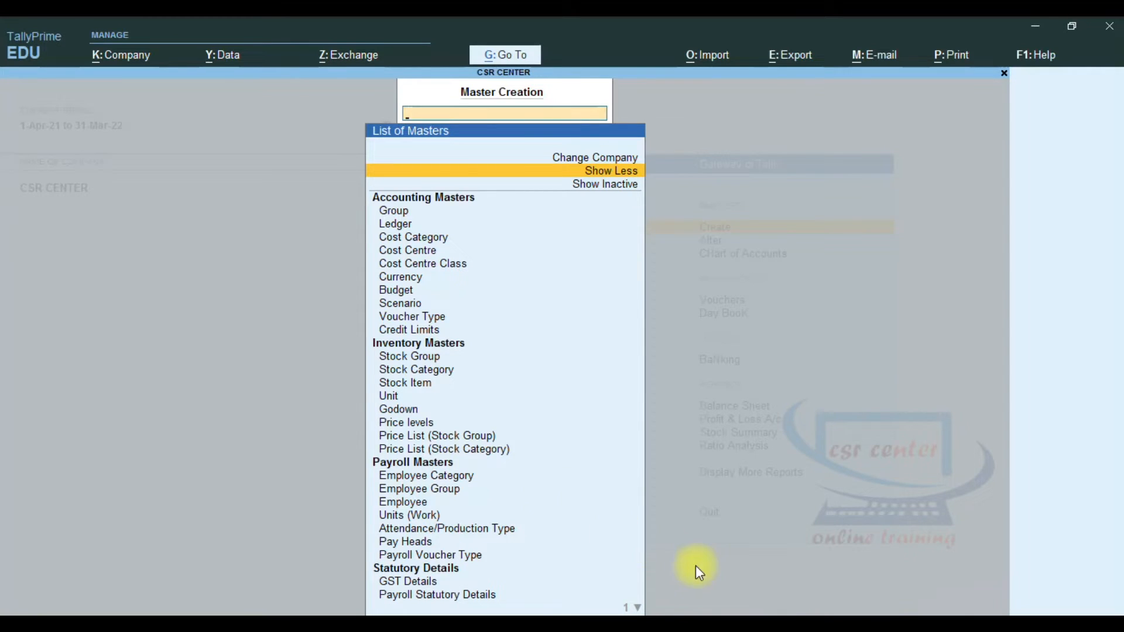
# Switch to the Lesson 9 Payroll 1 document in Word and read the Employee Group section with its example departments.
pyautogui.hotkey('alt', 'Tab')
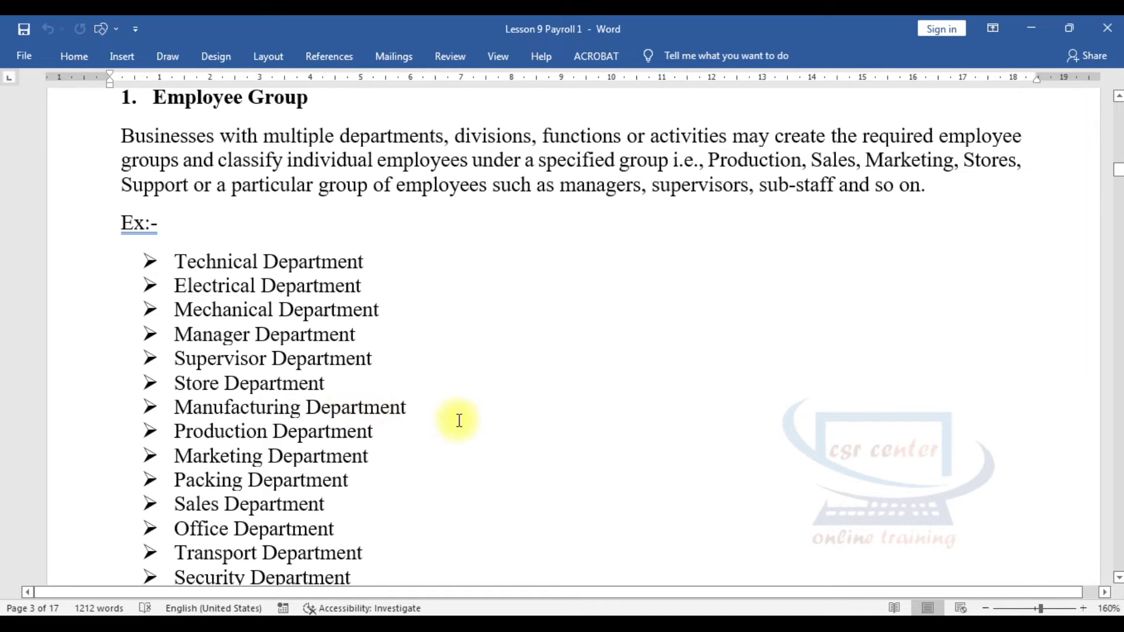
pyautogui.scroll(-1, 459, 420)
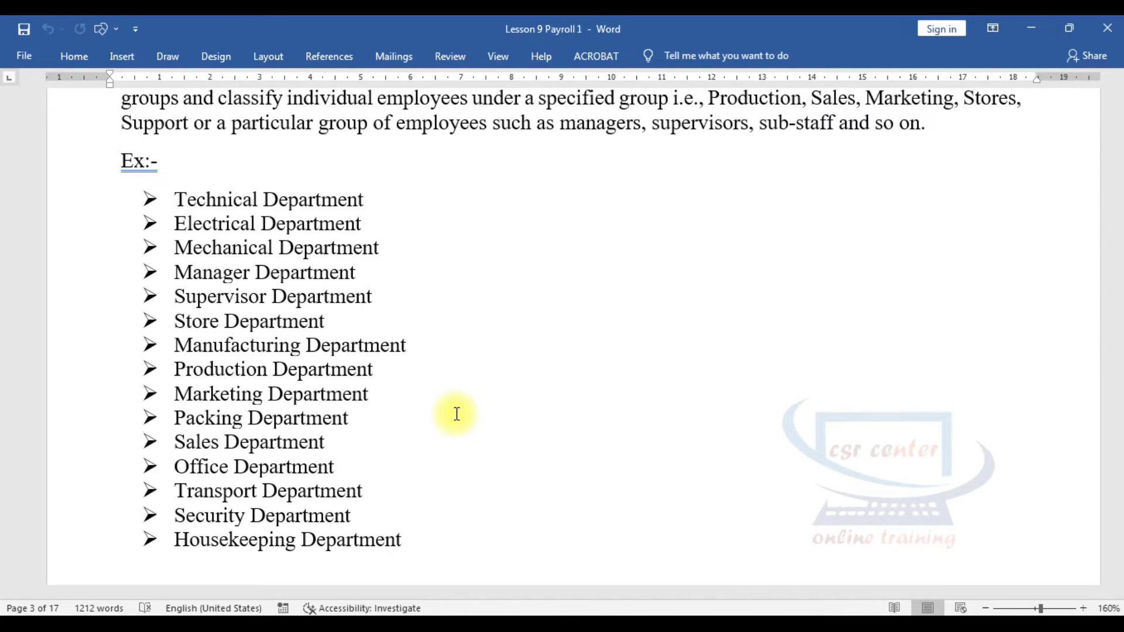
pyautogui.scroll(2, 455, 414)
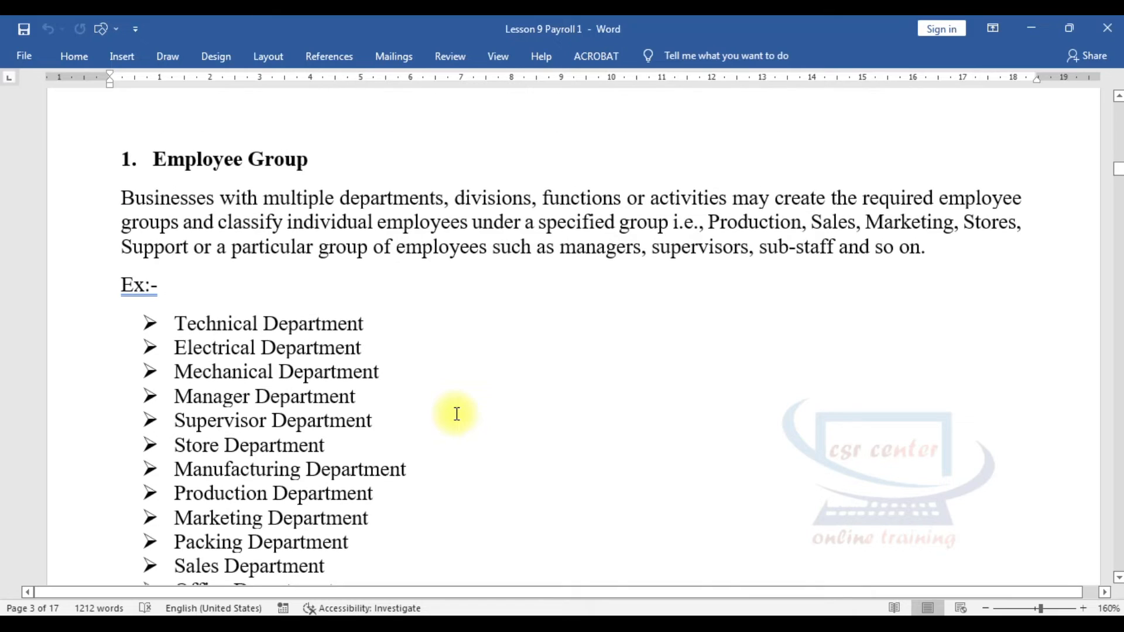
pyautogui.scroll(-1, 456, 414)
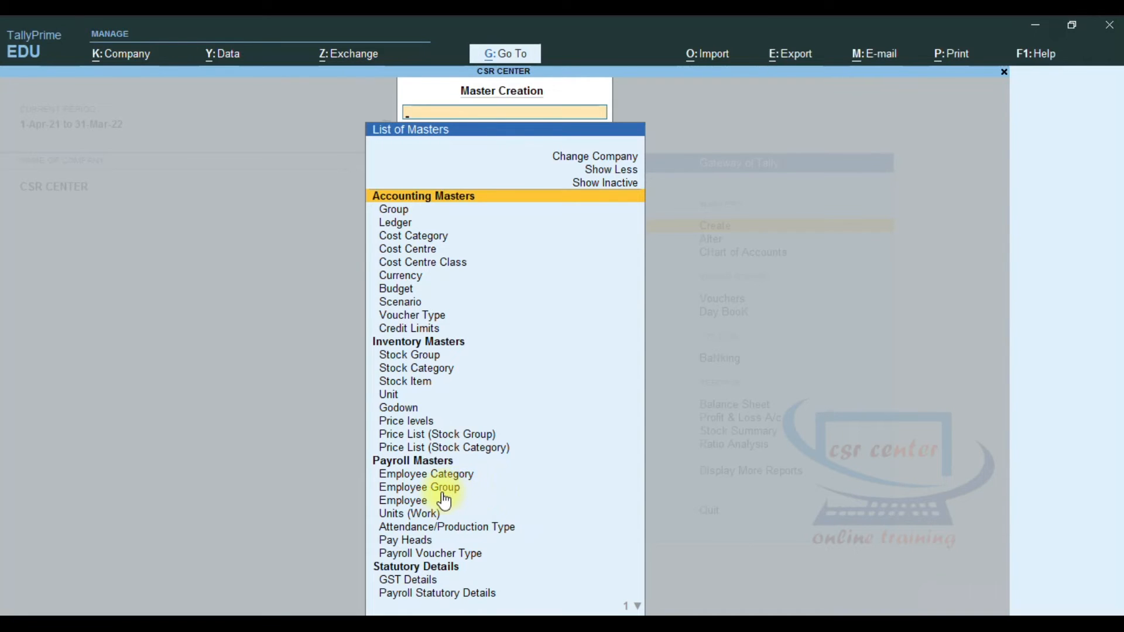
# Create an employee group named Technical Department under Primary, with no alias and salary details set to No.
pyautogui.click(443, 492)
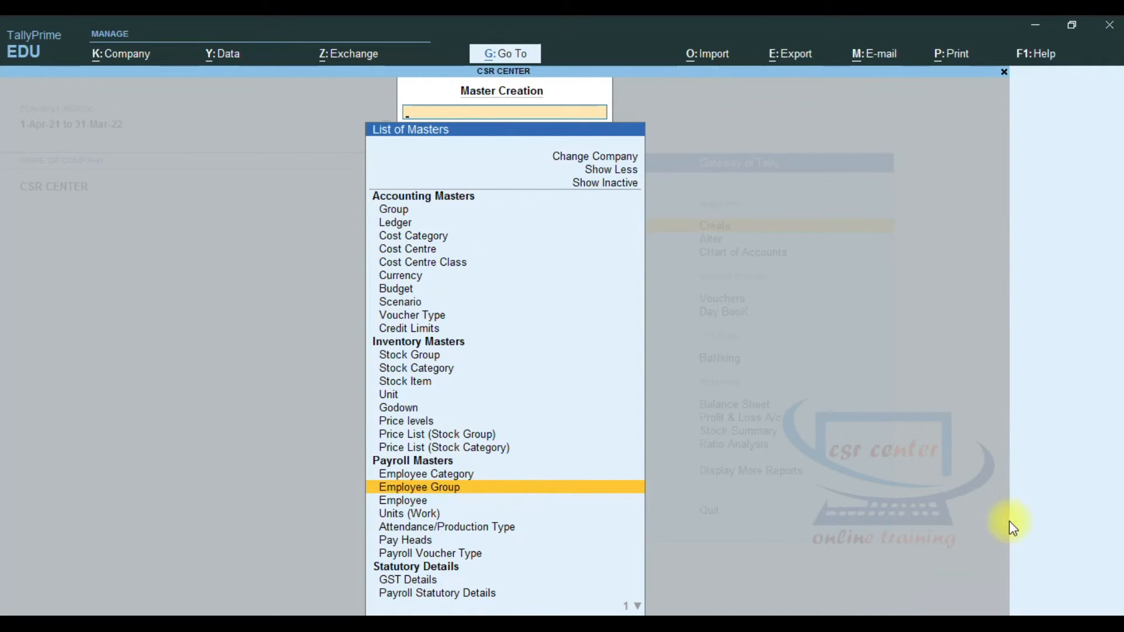
pyautogui.press('Return')
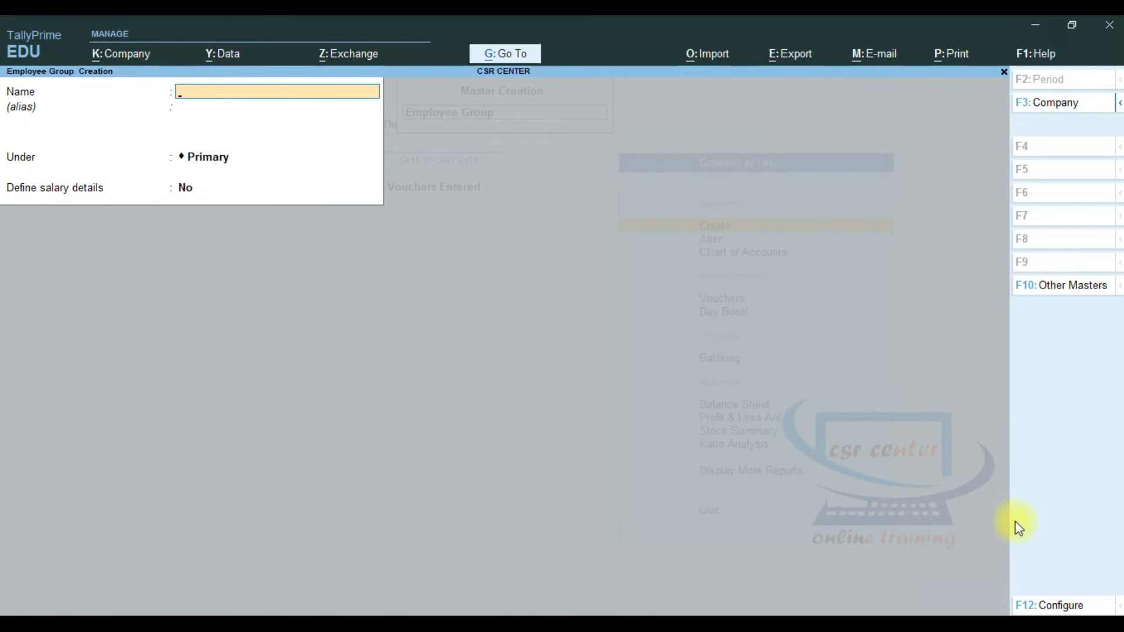
pyautogui.write('Technical Department')
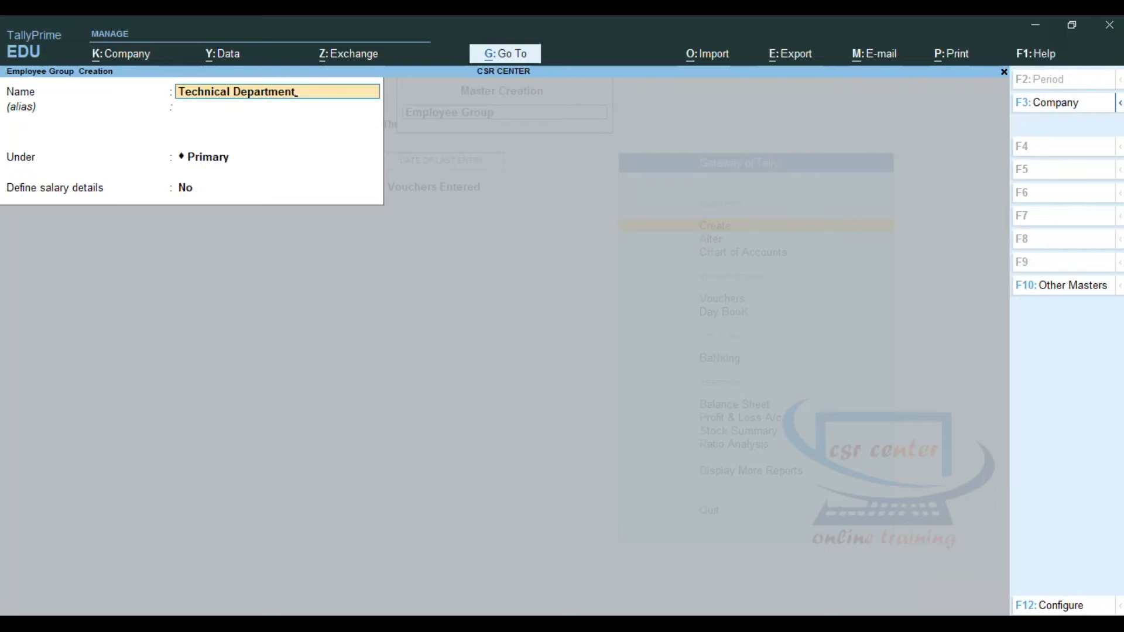
pyautogui.press('Return')
pyautogui.press('Return')
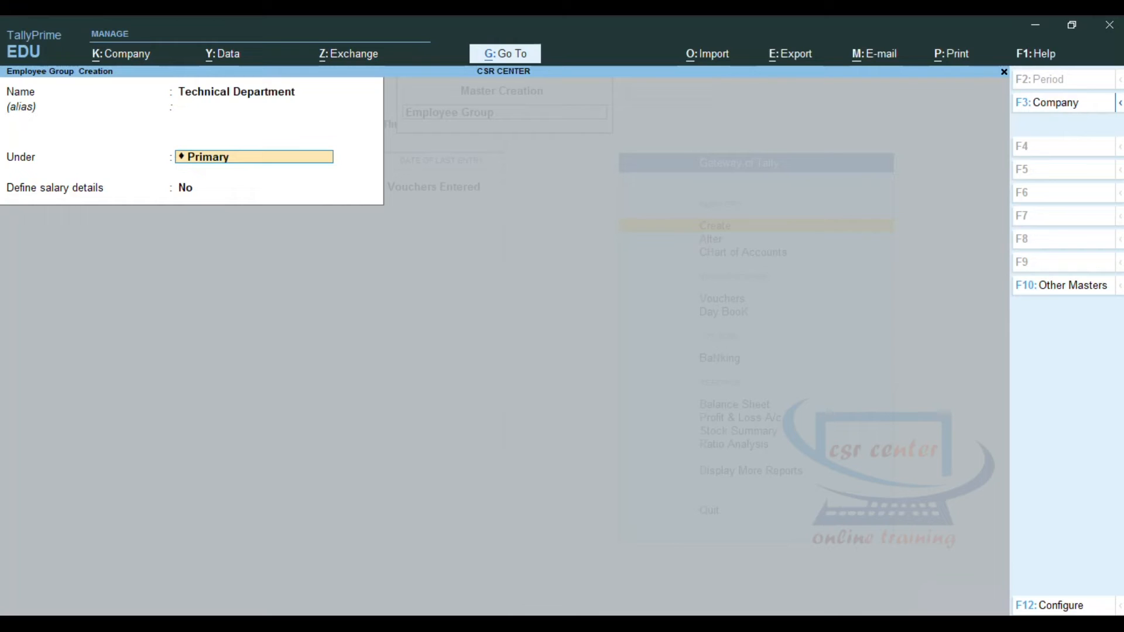
pyautogui.press('Return')
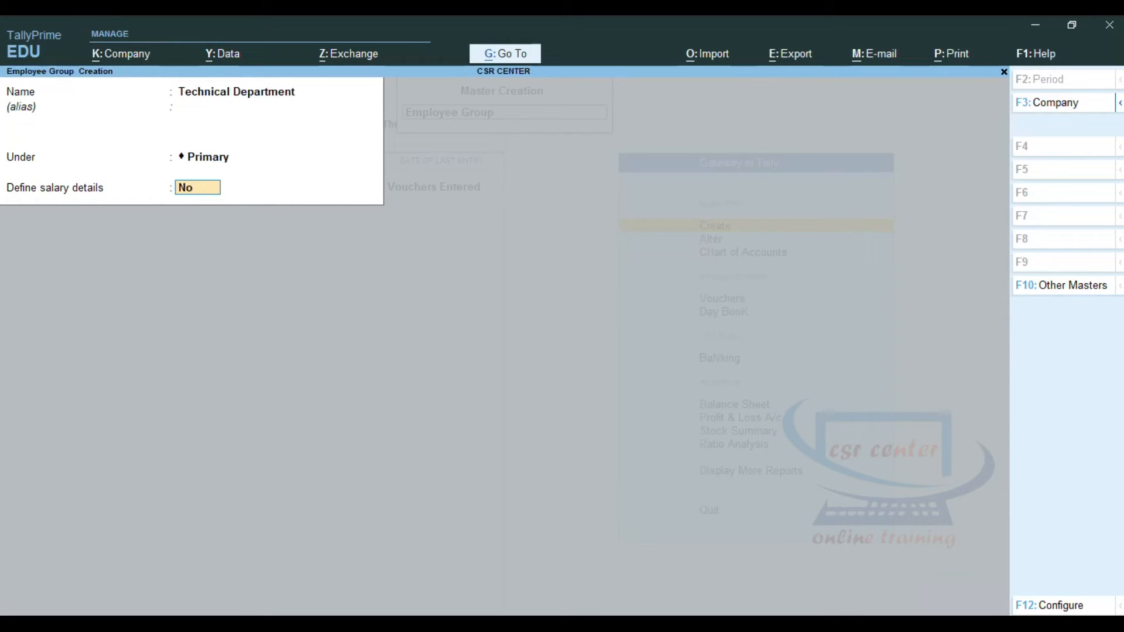
pyautogui.press('Return')
pyautogui.press('Return')
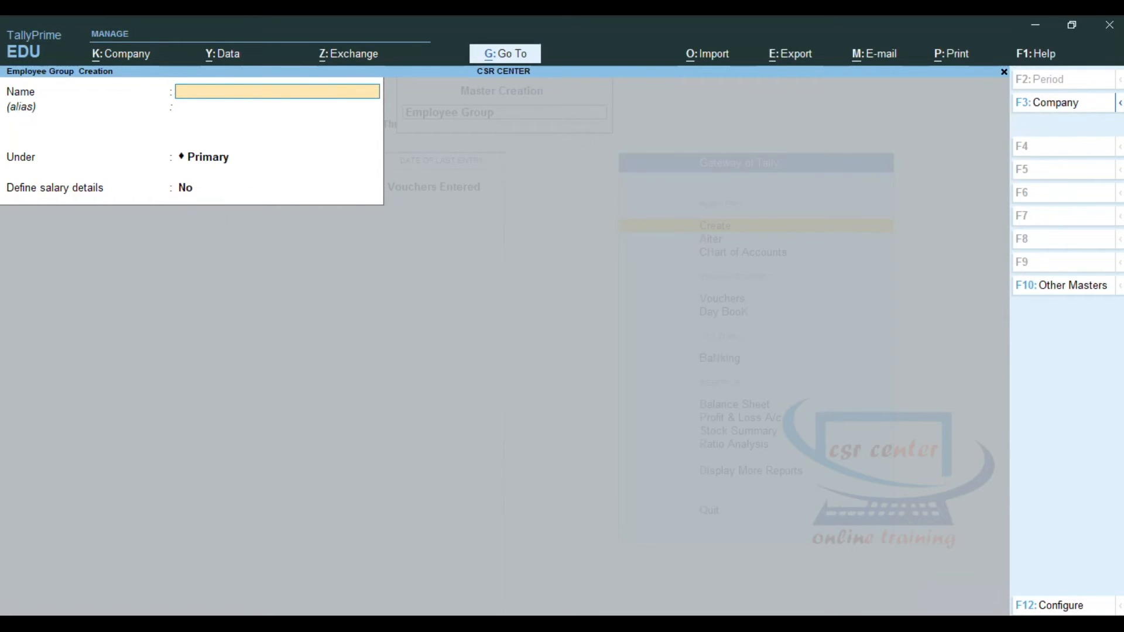
# Create an employee group named Electrical Department under Primary, with no alias and salary details set to No.
pyautogui.write('Electrical Department')
pyautogui.press('Return')
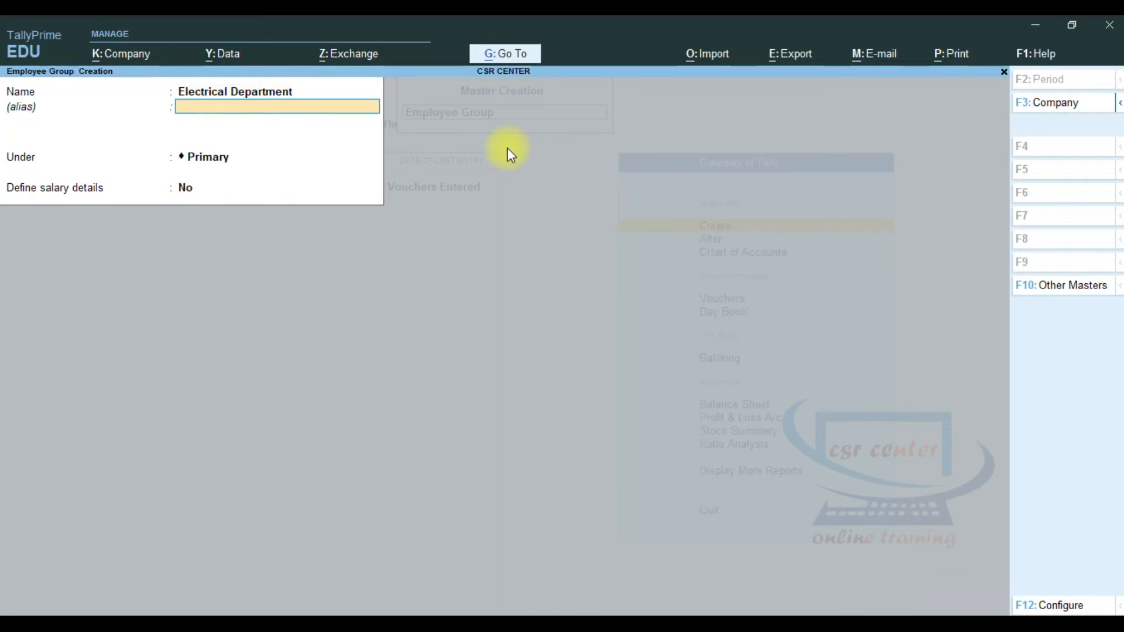
pyautogui.press('Return')
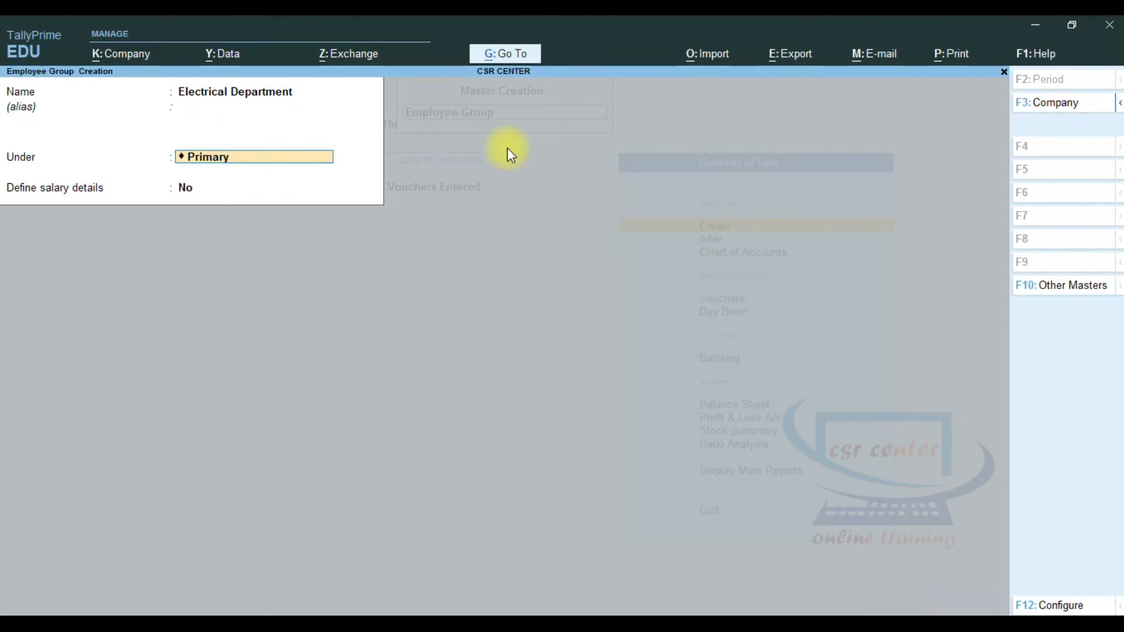
pyautogui.press('Return')
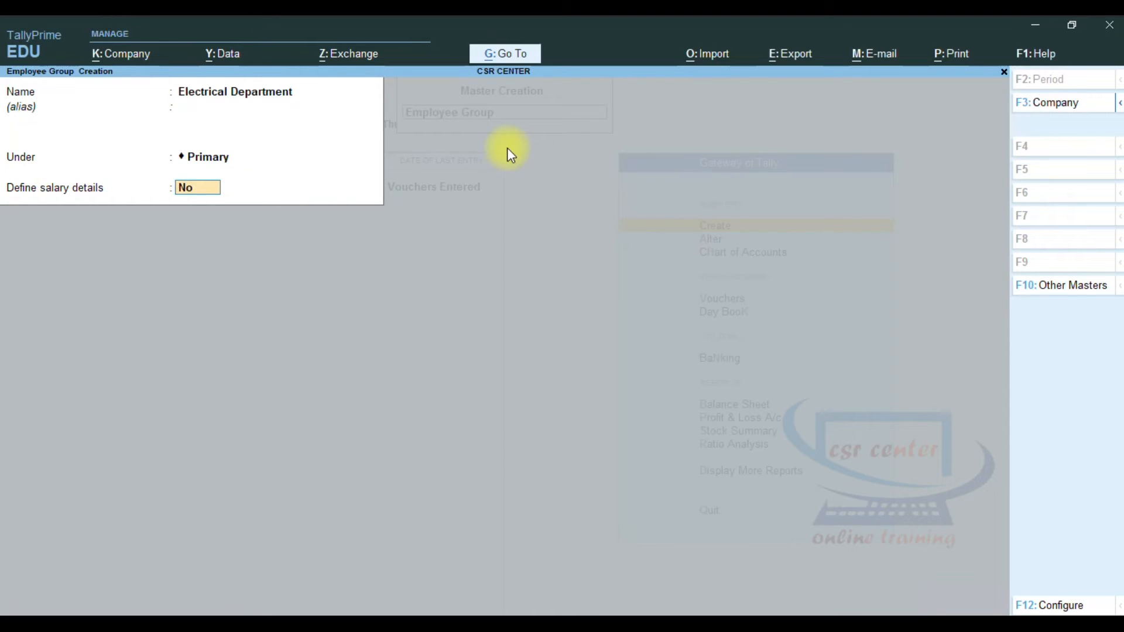
pyautogui.press('Return')
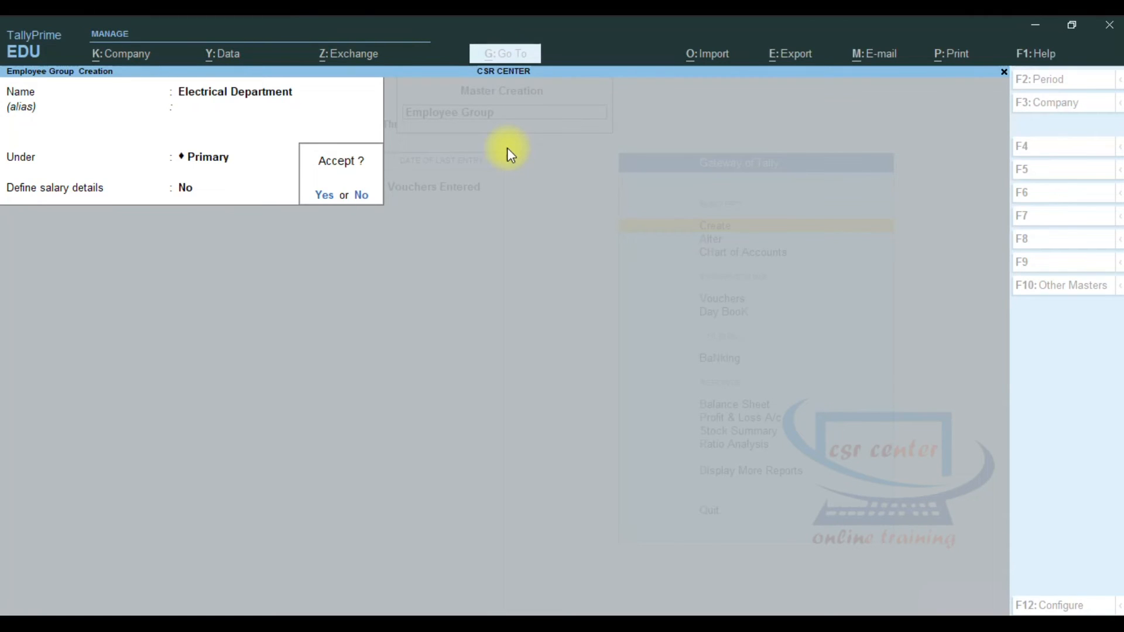
pyautogui.press('Return')
# Create an employee group named Mechanical Department under Primary, with no alias and salary details set to No.
pyautogui.write('Mechanical Department')
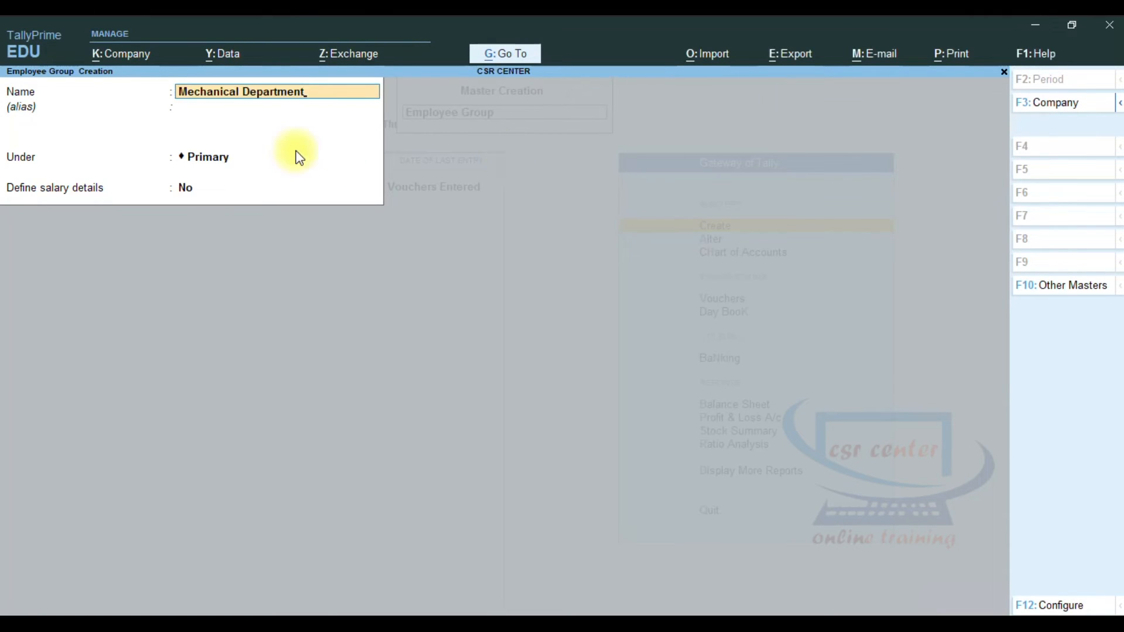
pyautogui.press('Return')
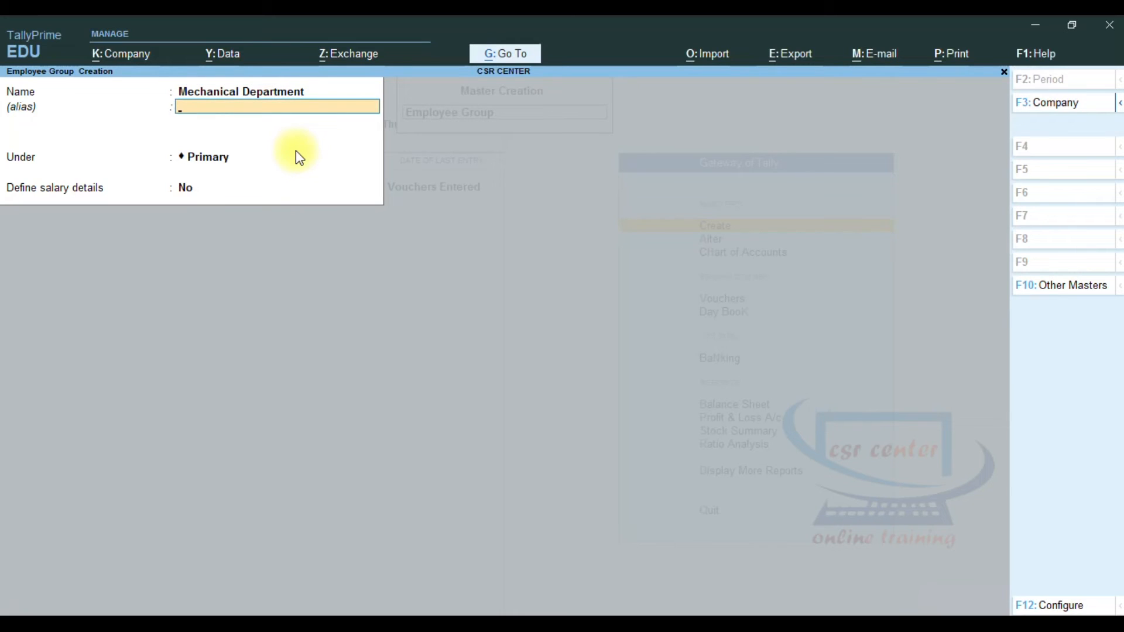
pyautogui.press('Return')
pyautogui.press('Return')
pyautogui.press('Return')
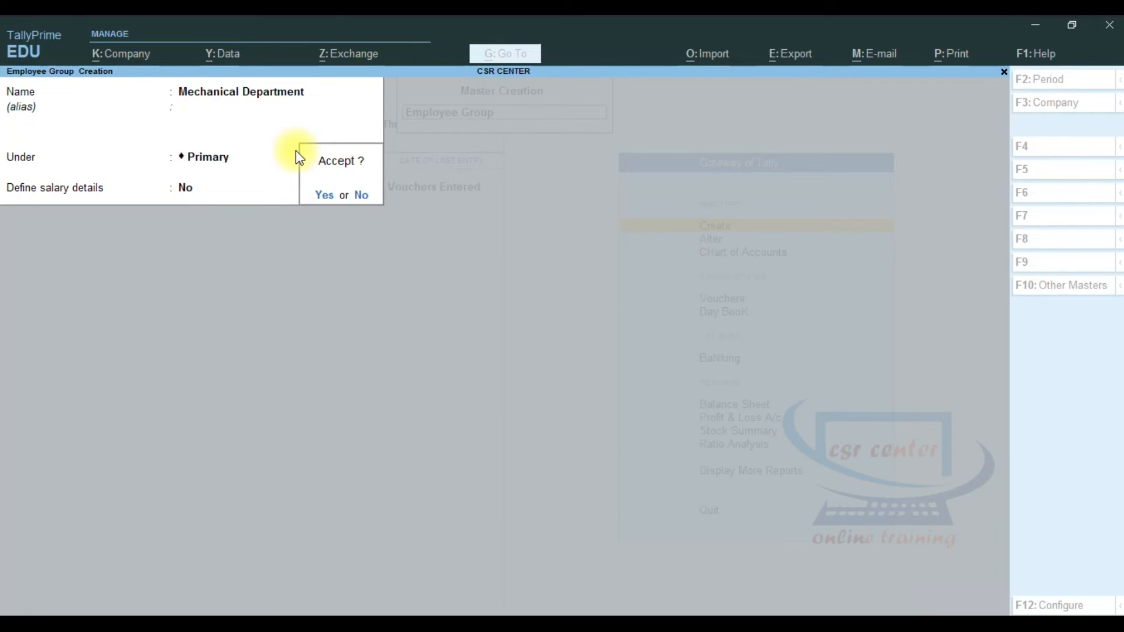
pyautogui.press('Return')
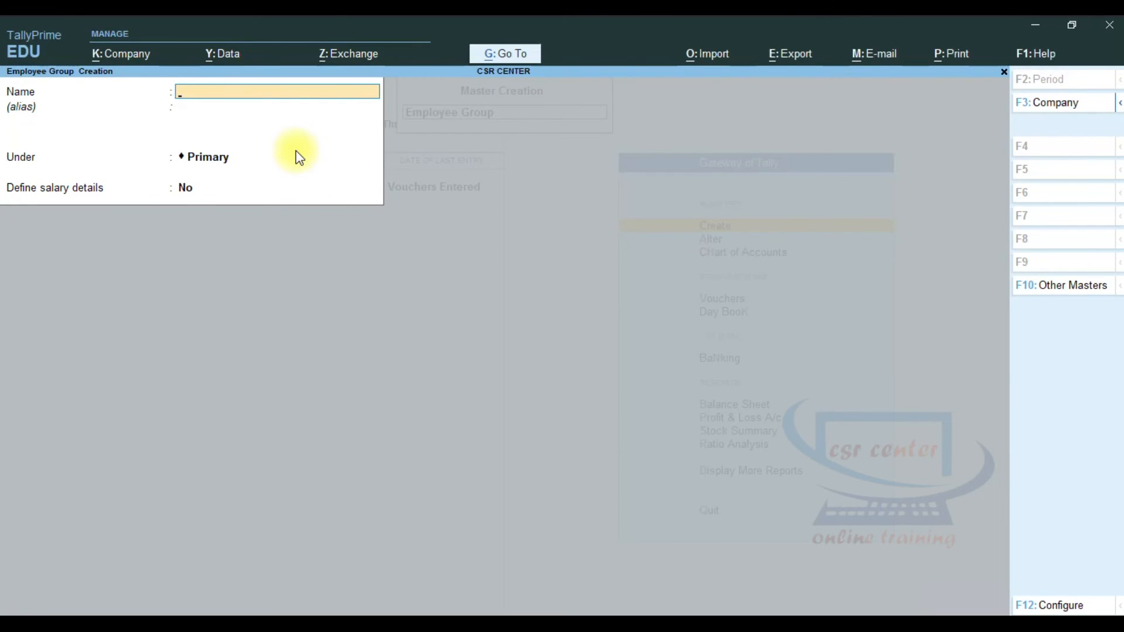
# Create an employee group named Manager Department under Primary, with no alias and salary details set to No.
pyautogui.write('Manager Department')
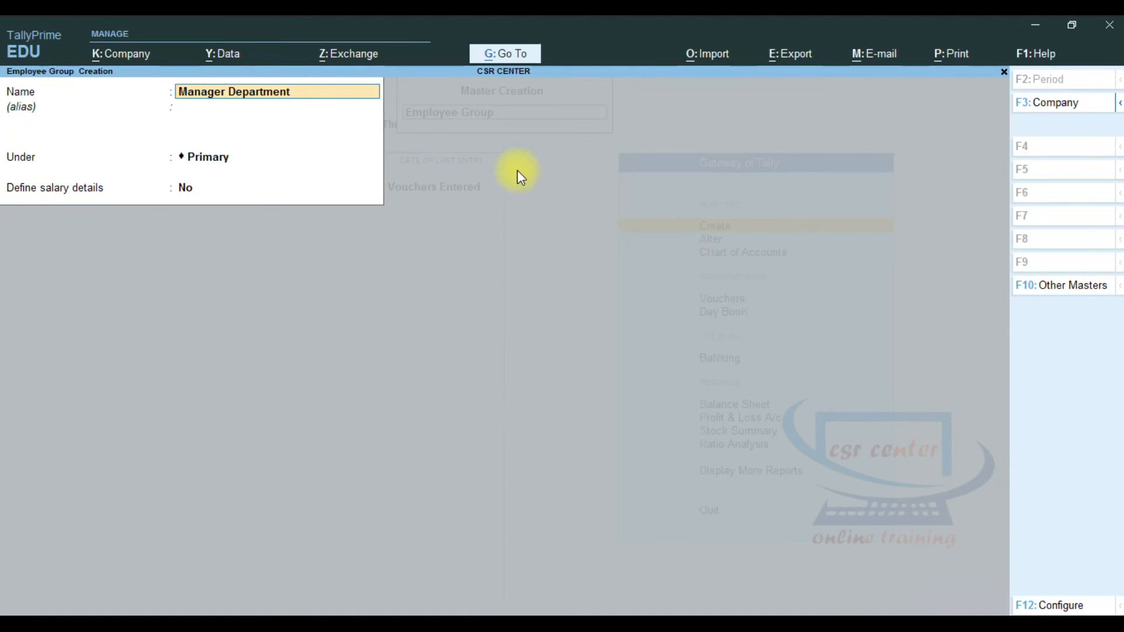
pyautogui.press('Return')
pyautogui.press('Return')
pyautogui.press('Return')
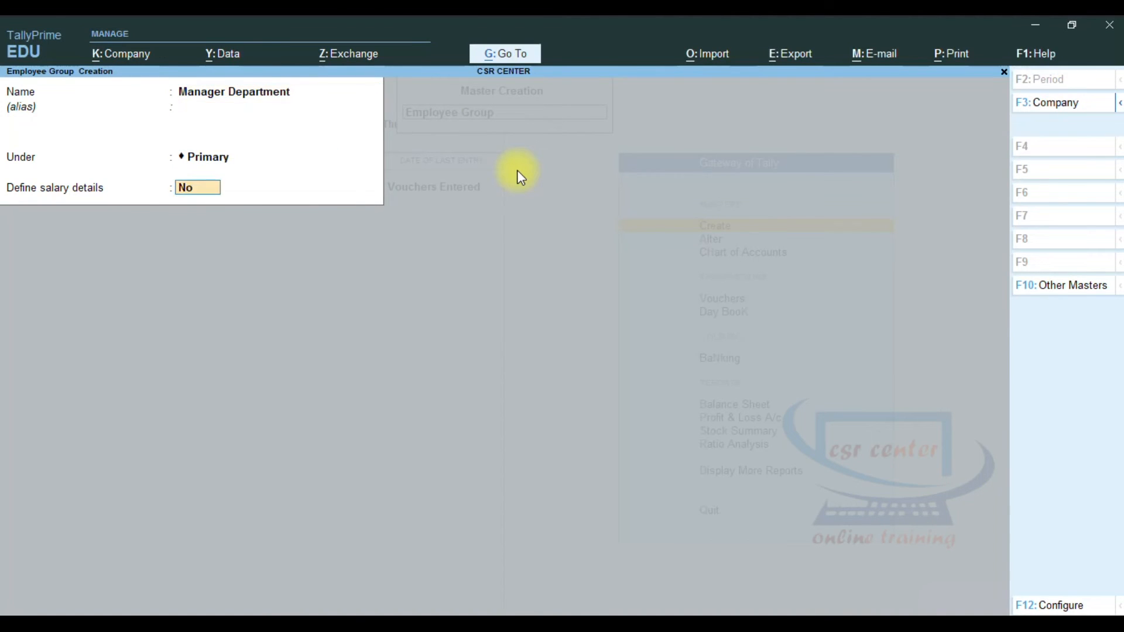
pyautogui.press('Return')
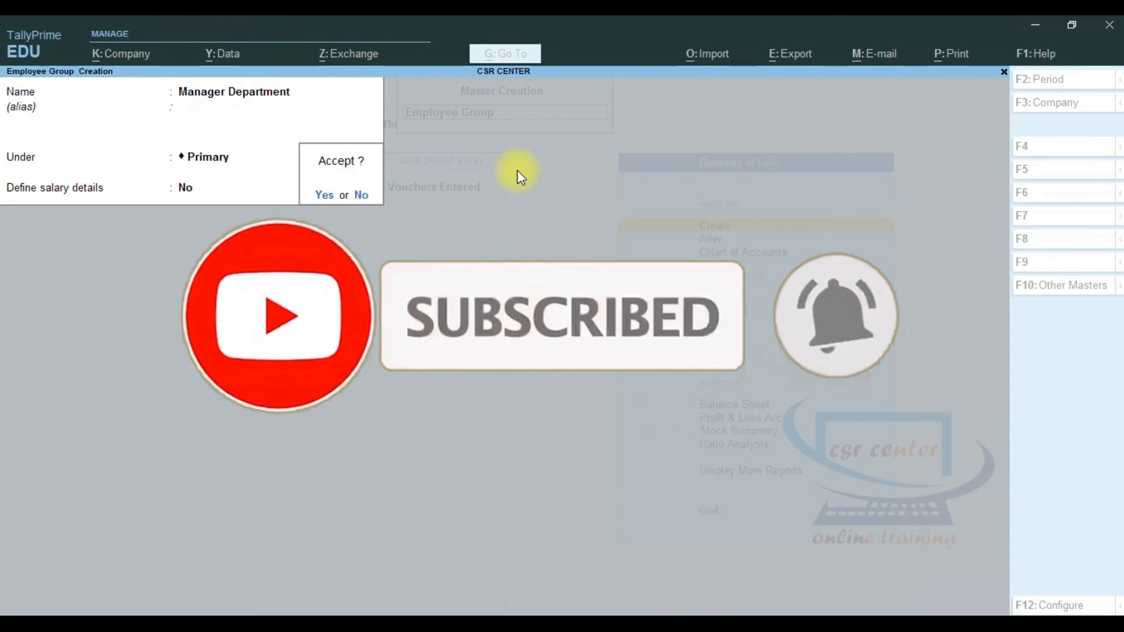
pyautogui.press('y')
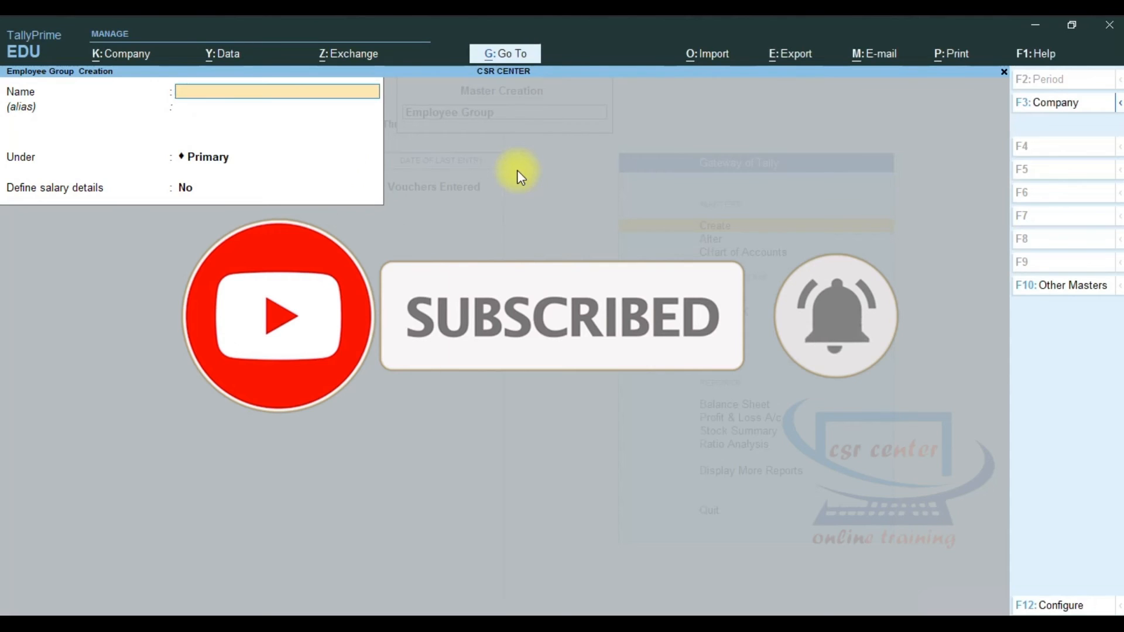
# Create an employee group named Supervisor Department under Primary, with no alias and salary details set to No.
pyautogui.write('Supervisor Department')
pyautogui.press('Return')
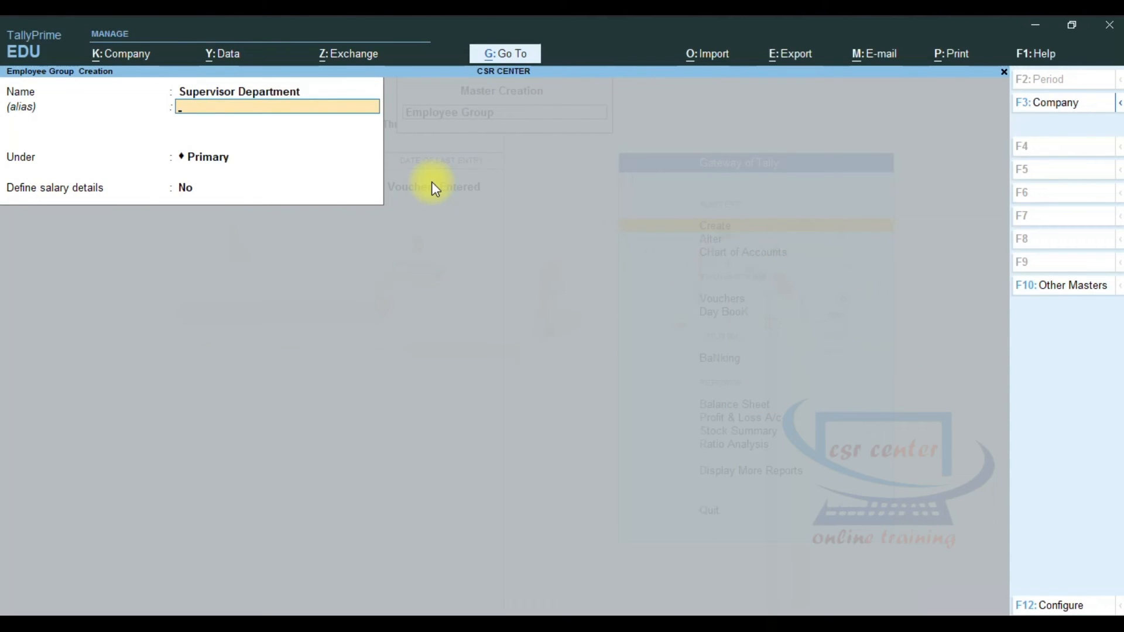
pyautogui.press('Return')
pyautogui.press('Return')
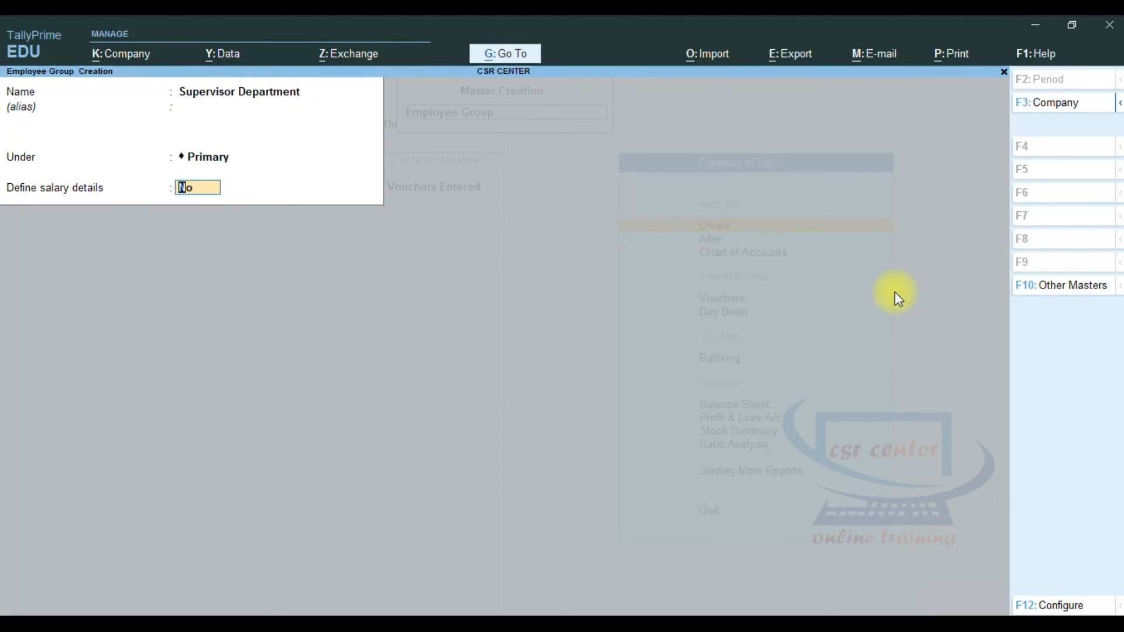
pyautogui.press('Return')
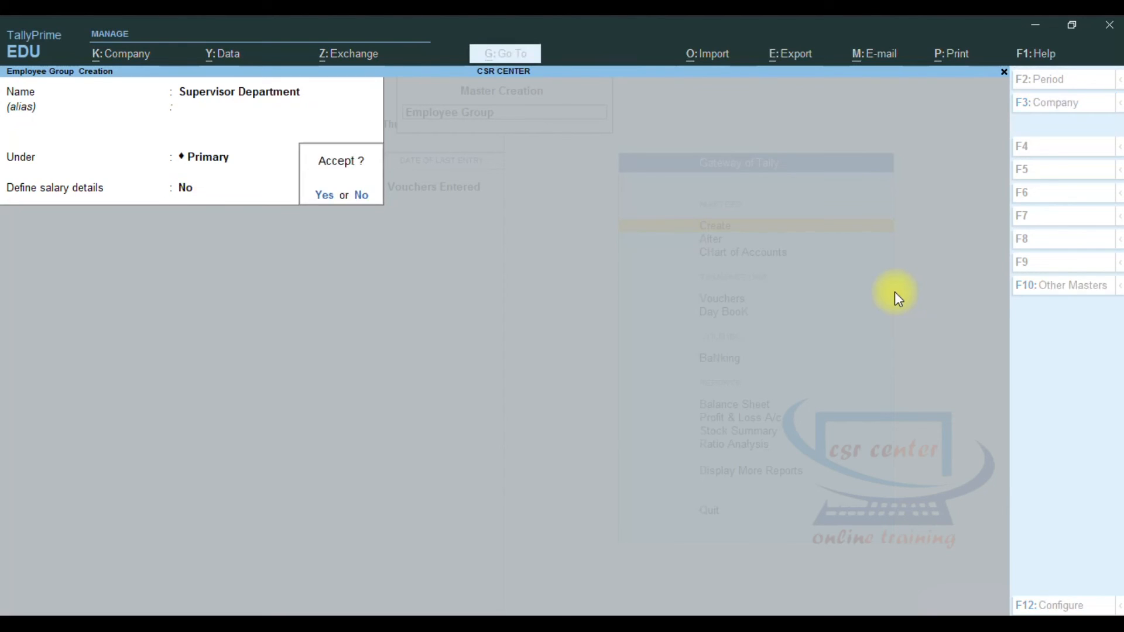
pyautogui.press('Return')
# Create an employee group named Store Department under Primary without salary details, and return to the Gateway of Tally.
pyautogui.write('Store Department')
pyautogui.press('Return')
pyautogui.press('Return')
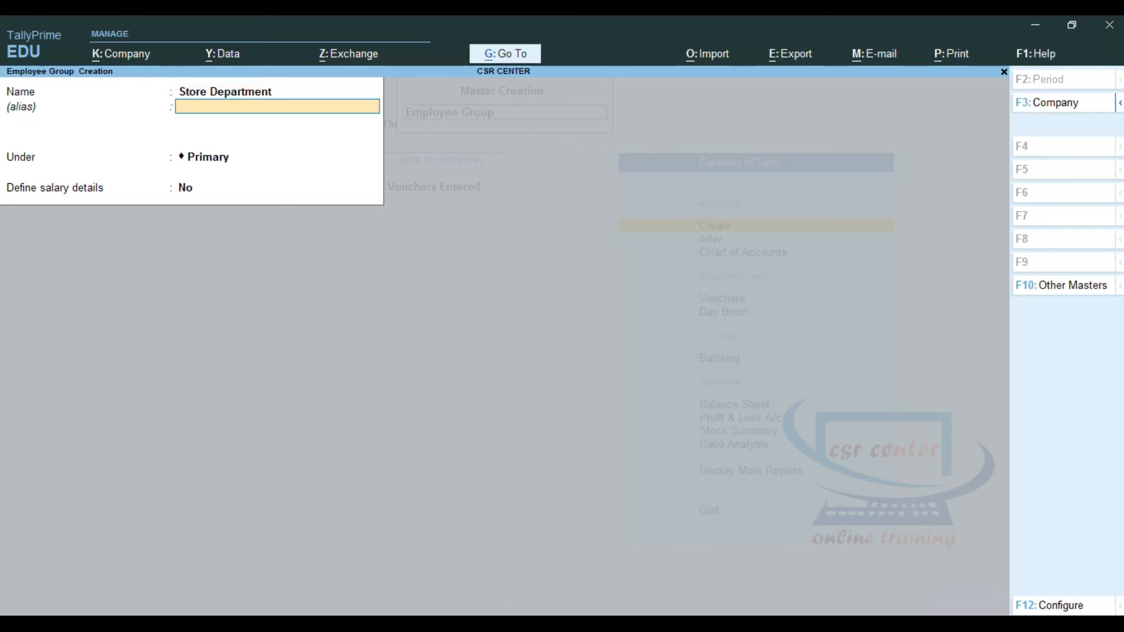
pyautogui.press('Return')
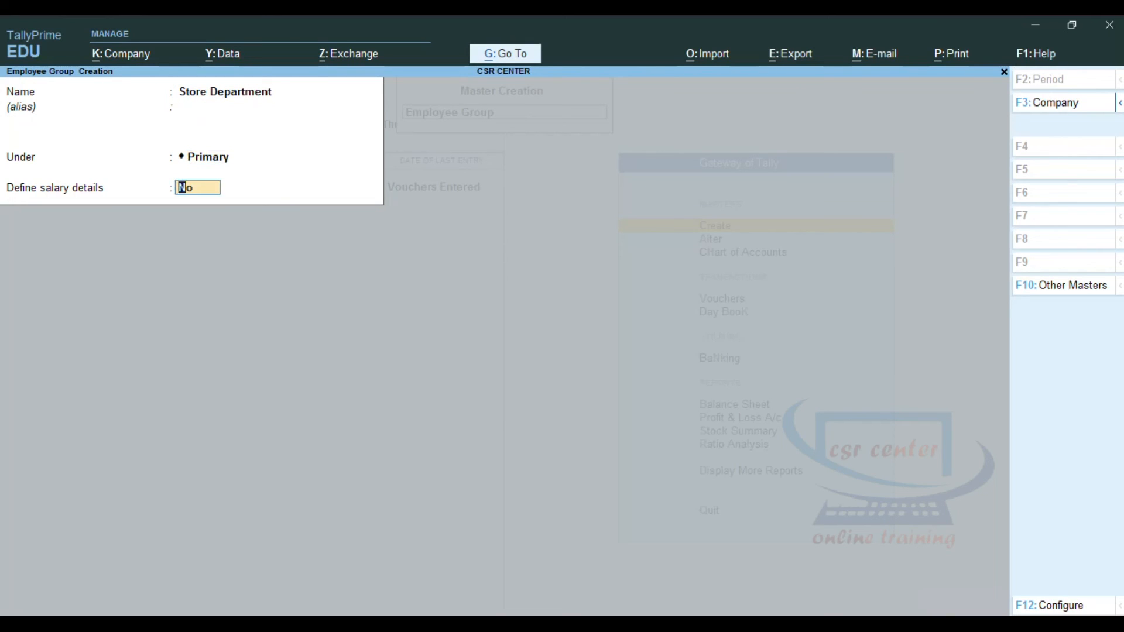
pyautogui.press('Return')
pyautogui.press('Return')
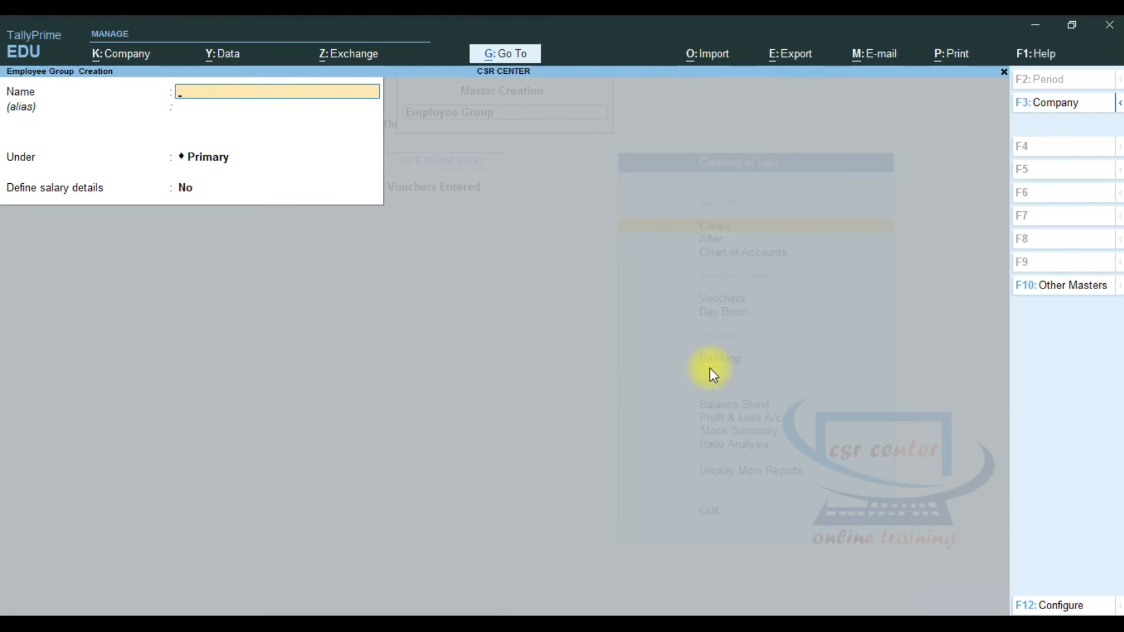
pyautogui.press('Escape')
pyautogui.press('y')
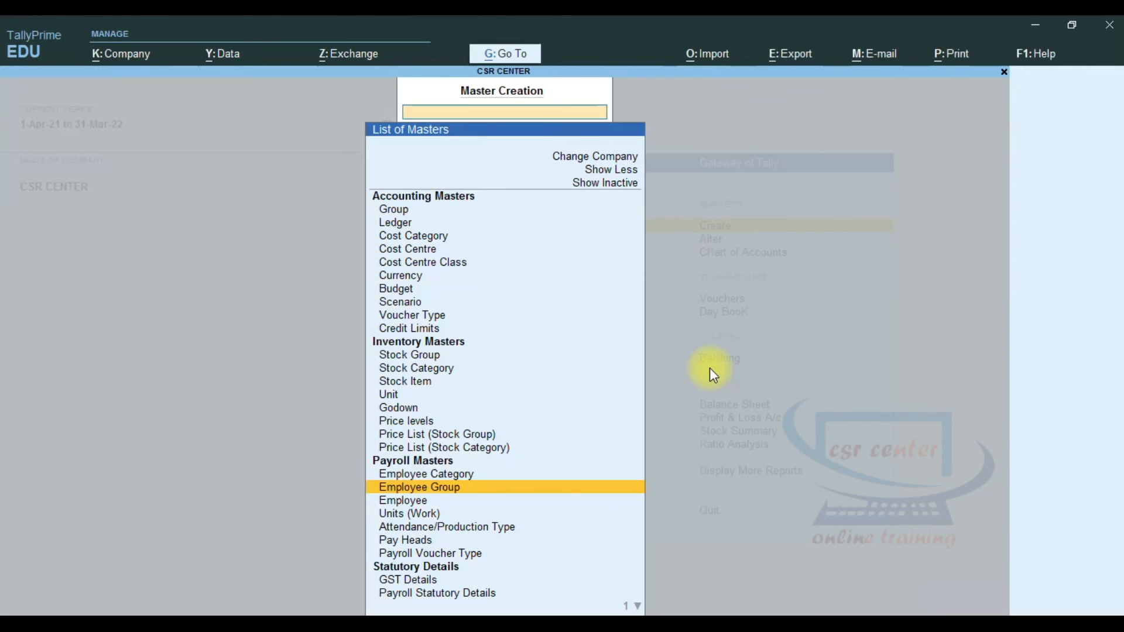
pyautogui.press('Escape')
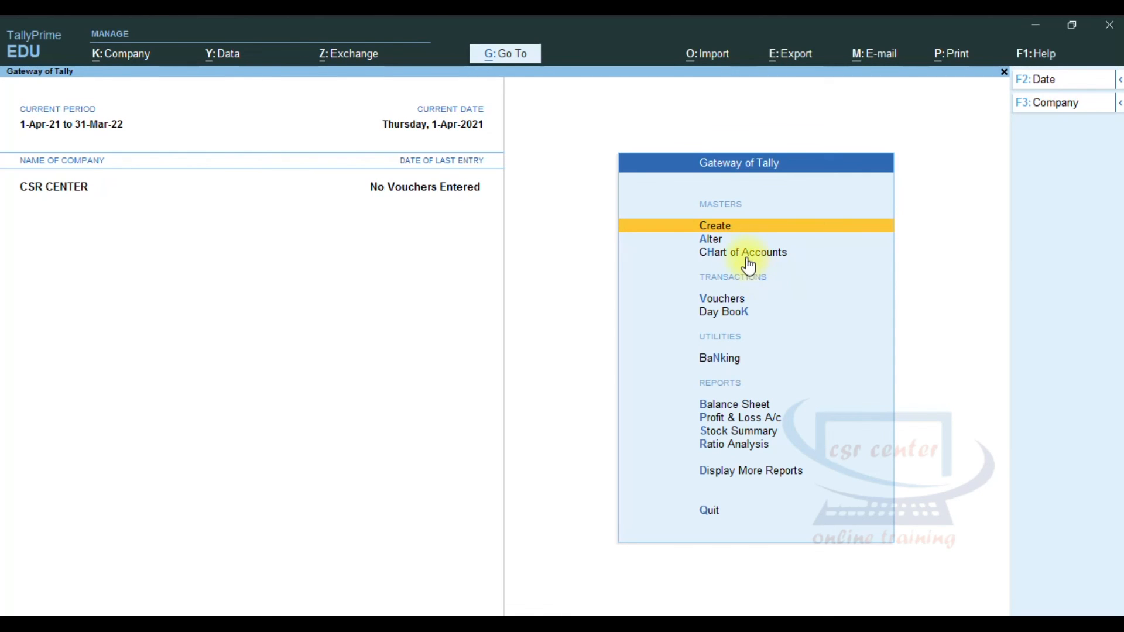
# Delete the Store Department employee group through master alteration, using the expanded list of masters to reach the payroll employee groups.
pyautogui.click(711, 240)
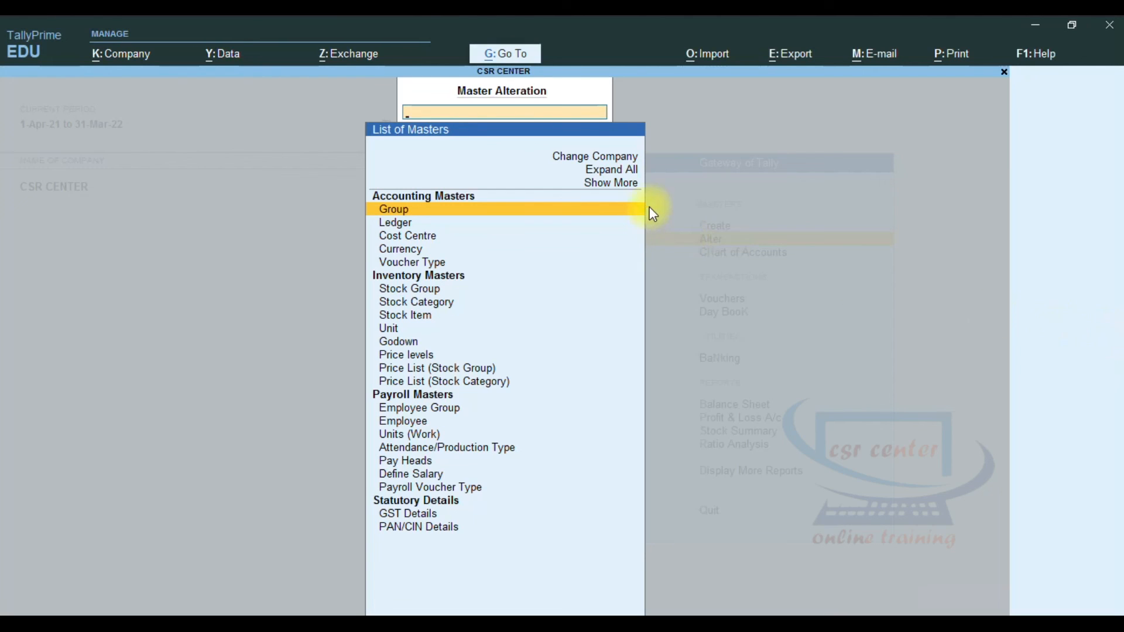
pyautogui.click(629, 194)
pyautogui.click(627, 188)
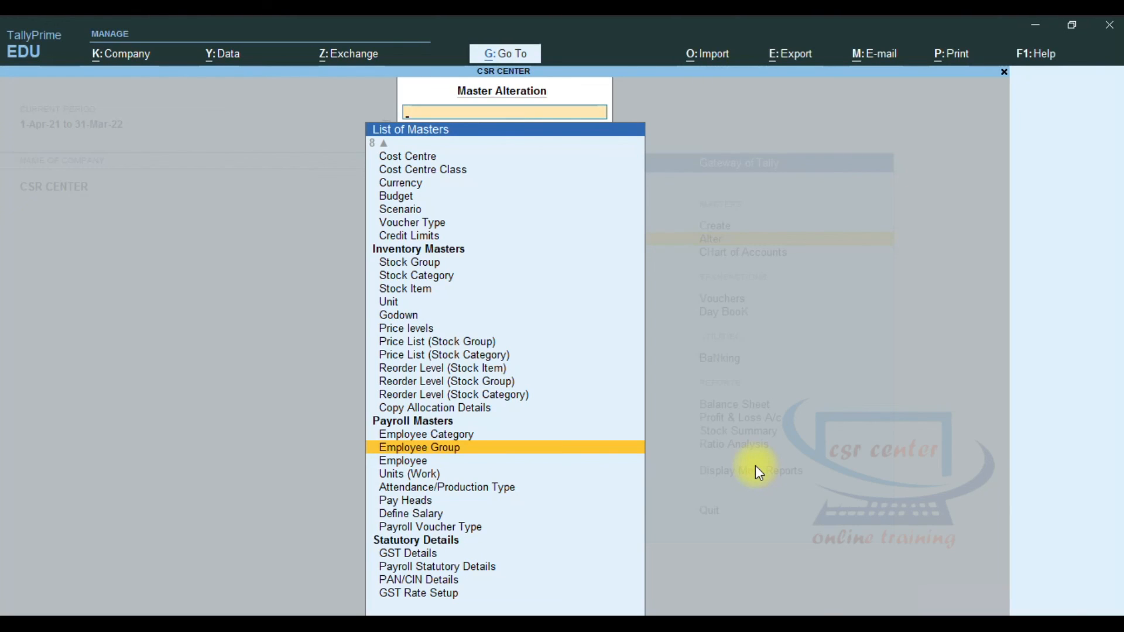
pyautogui.press('Return')
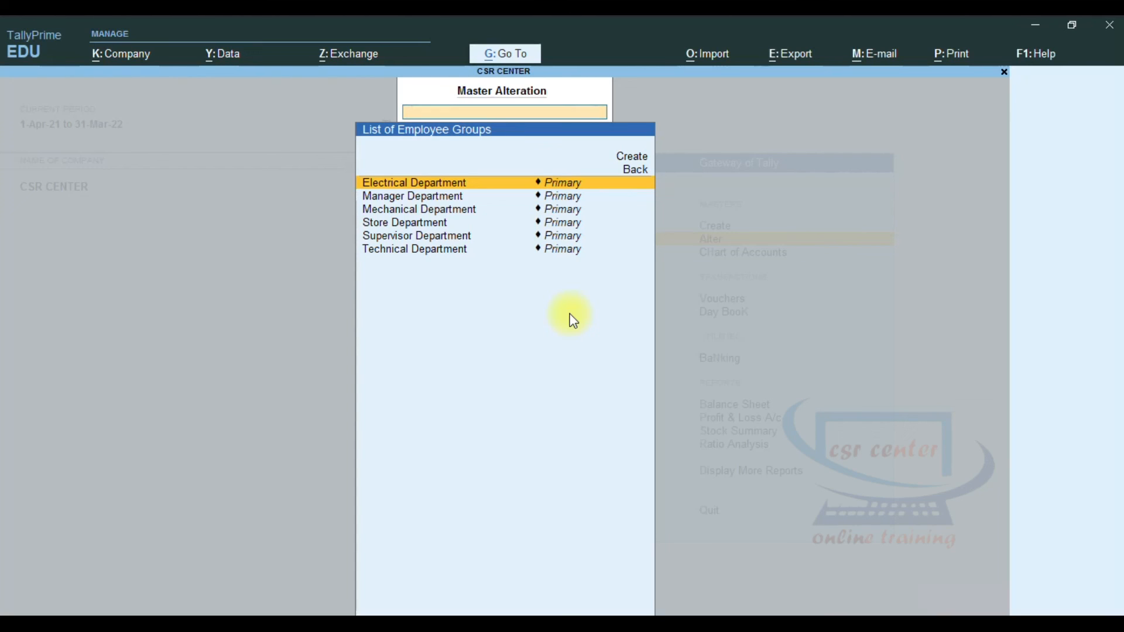
pyautogui.press('Down')
pyautogui.press('Down')
pyautogui.press('Down')
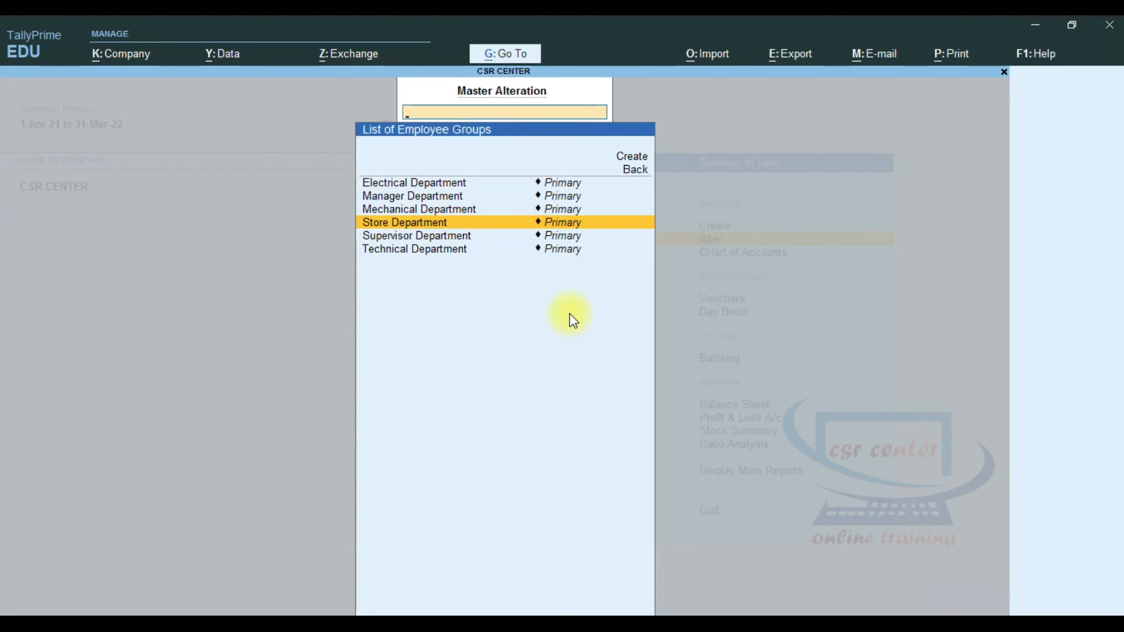
pyautogui.press('Return')
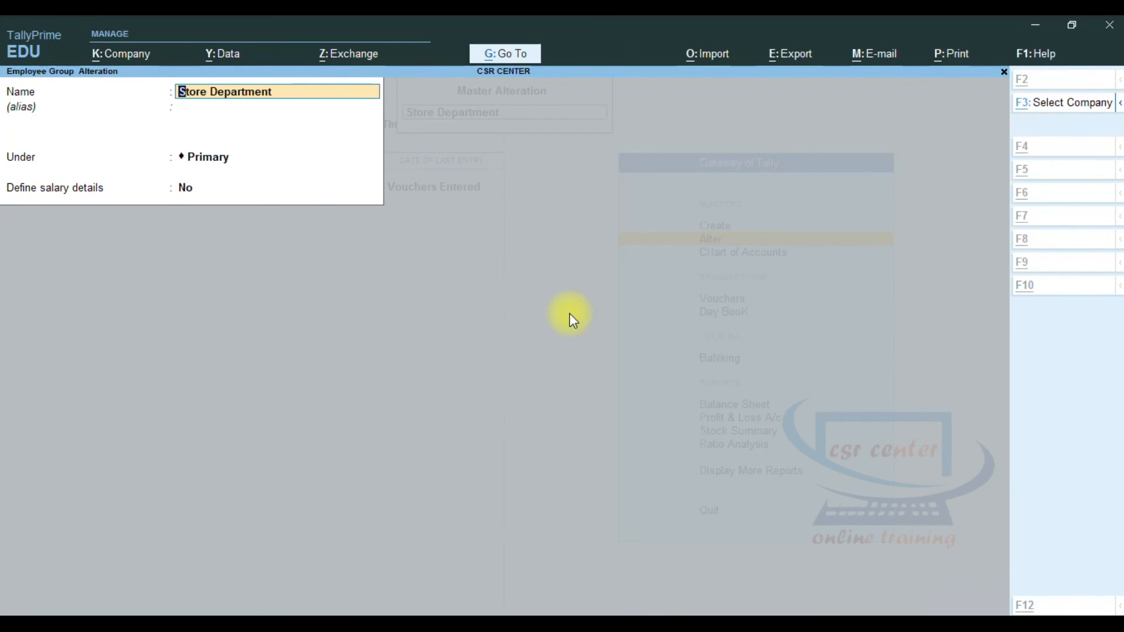
pyautogui.hotkey('alt', 'd')
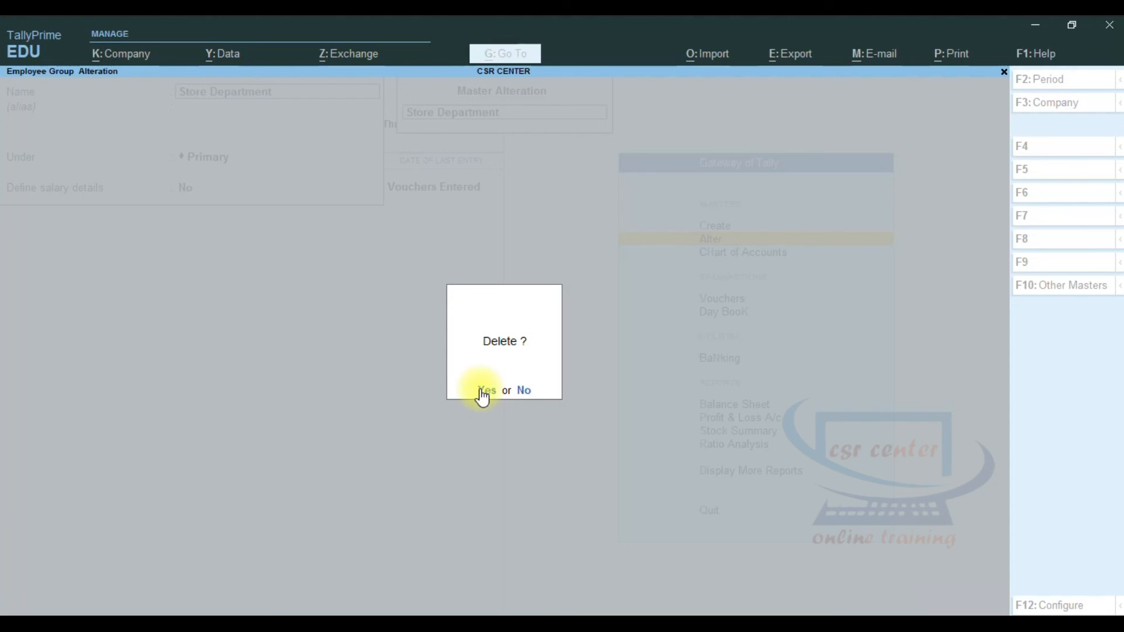
pyautogui.press('y')
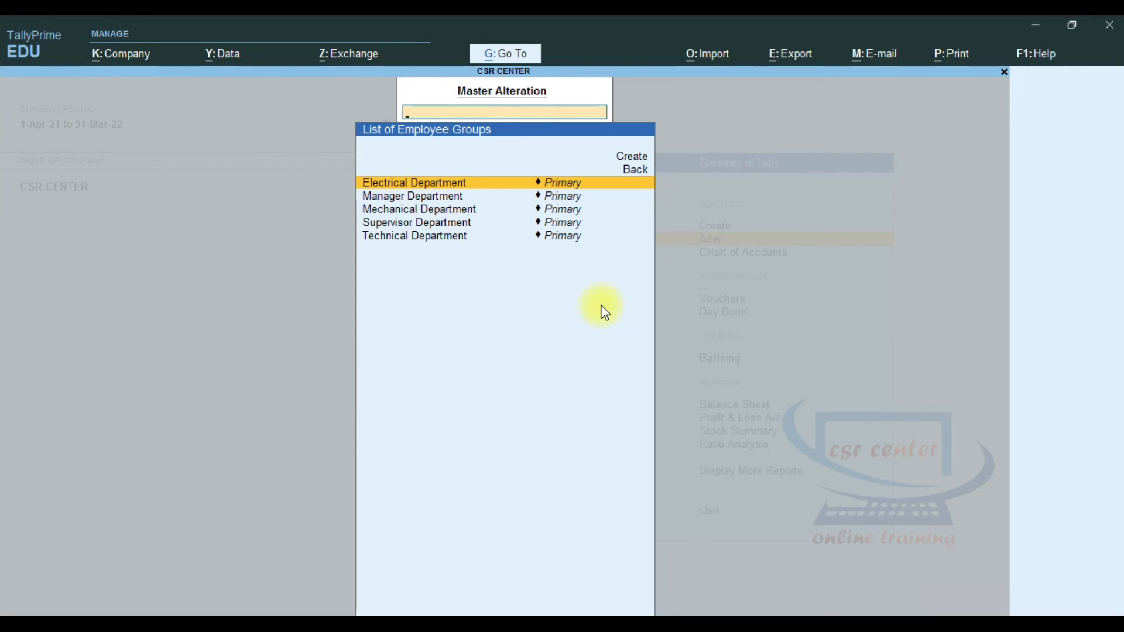
# View the Electrical Department employee group in alteration mode, leave it without saving, and return to the Gateway of Tally.
pyautogui.click(438, 185)
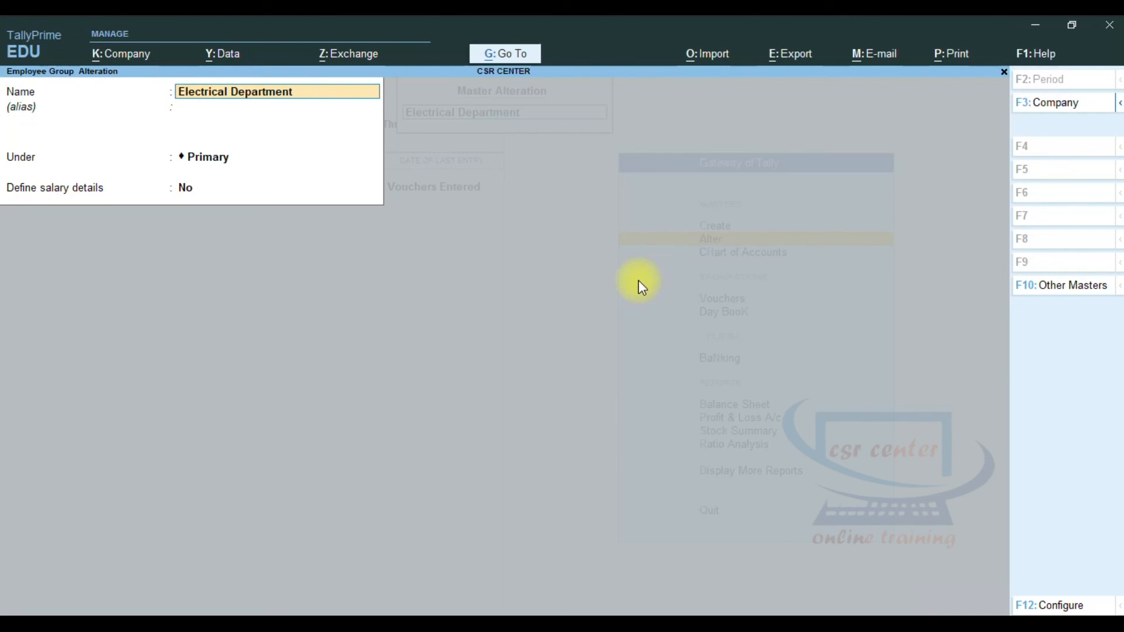
pyautogui.press('BackSpace')
pyautogui.press('Escape')
pyautogui.press('y')
pyautogui.press('Escape')
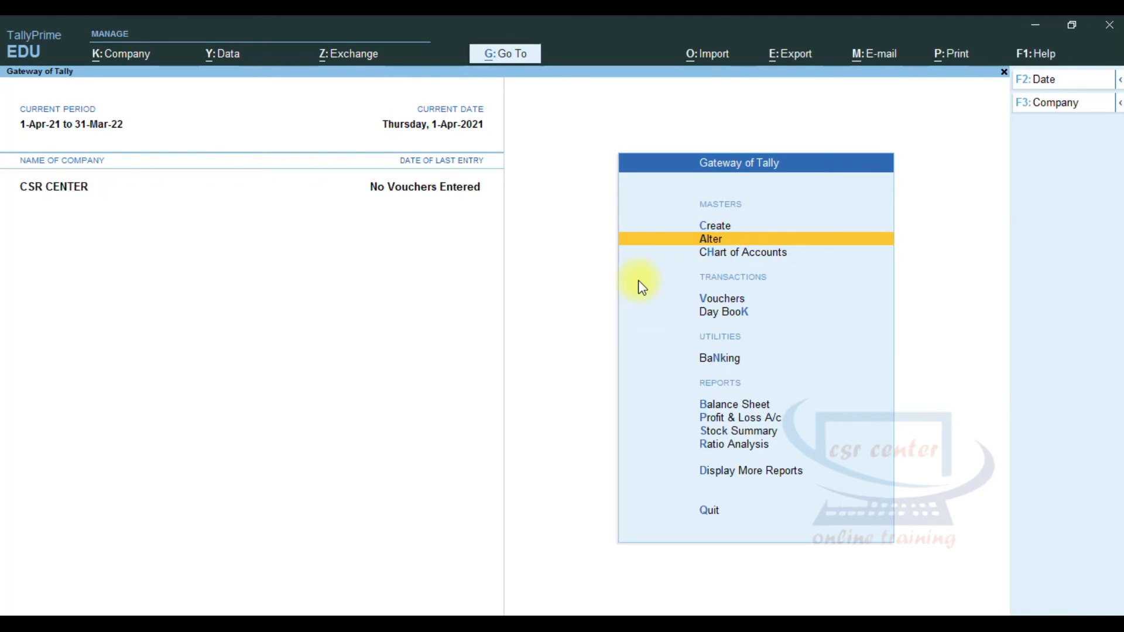